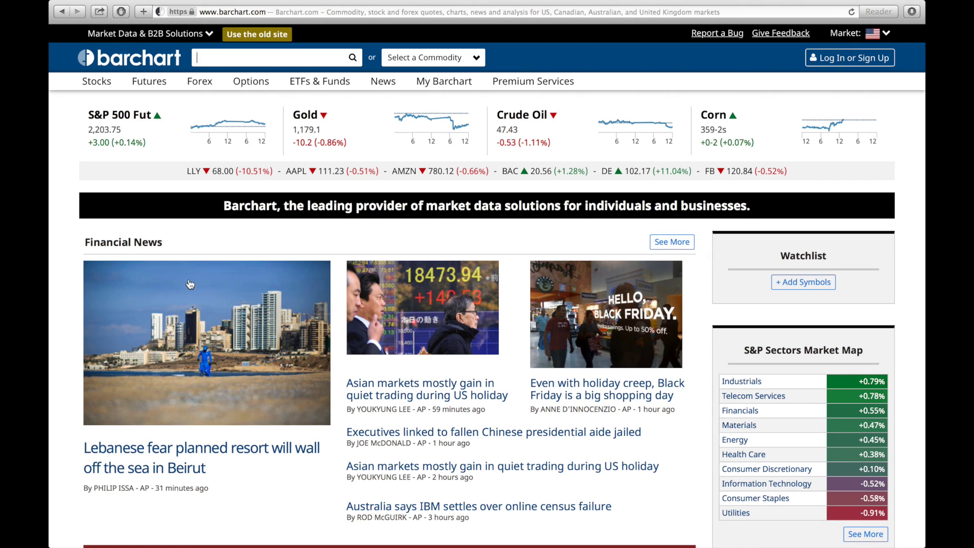
Step: Open the technical chart of the British Pound Mar '17 futures contract from the Major Commodities list
mouse_move(151, 89)
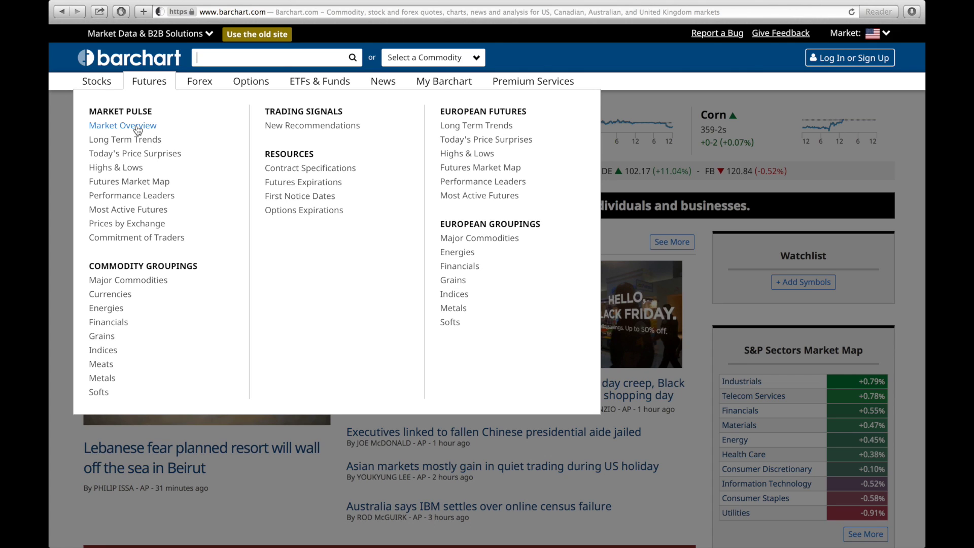
click(119, 281)
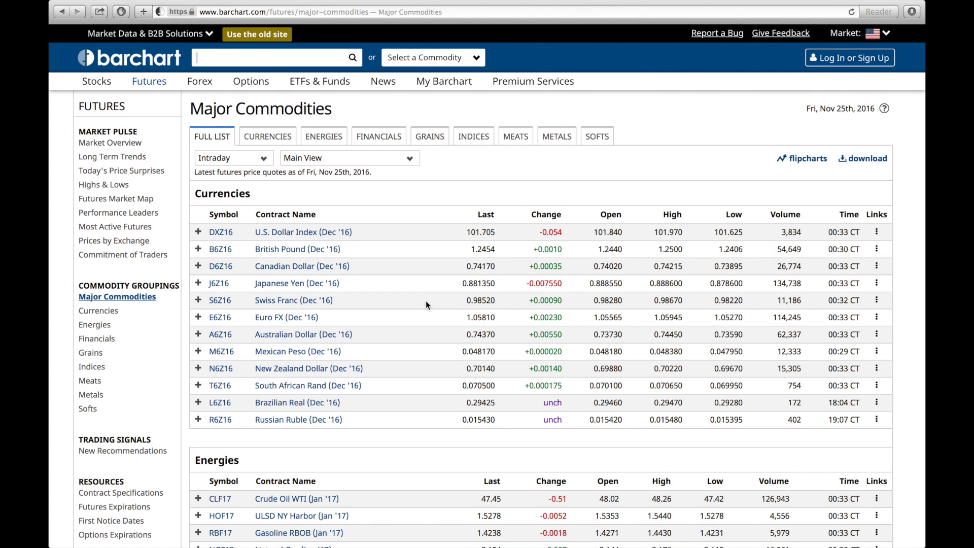
click(316, 248)
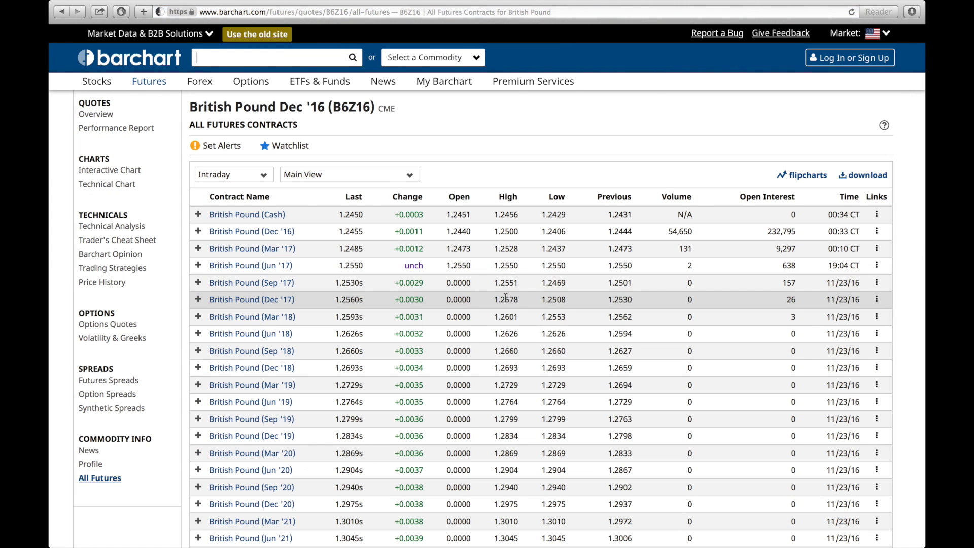
scroll(506, 297, down, 5)
scroll(505, 297, up, 3)
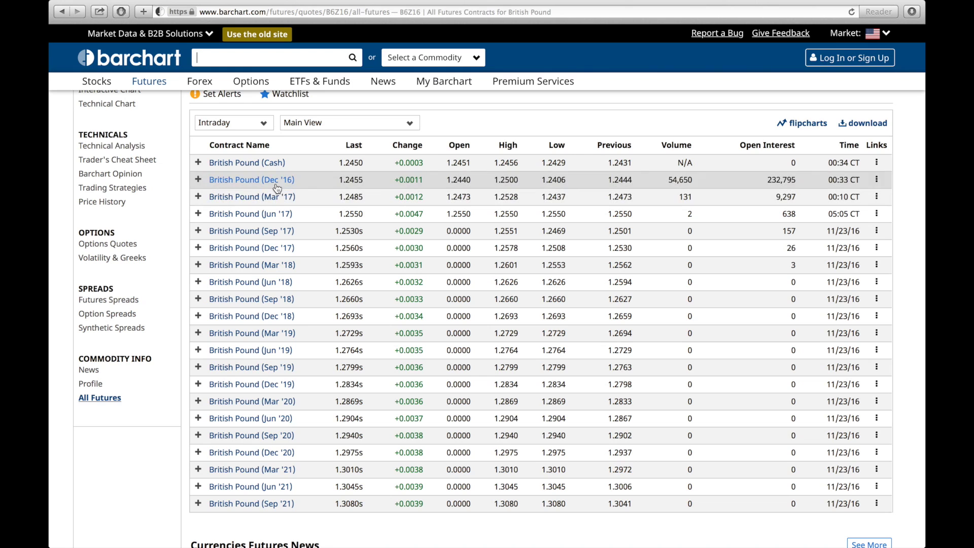
click(264, 198)
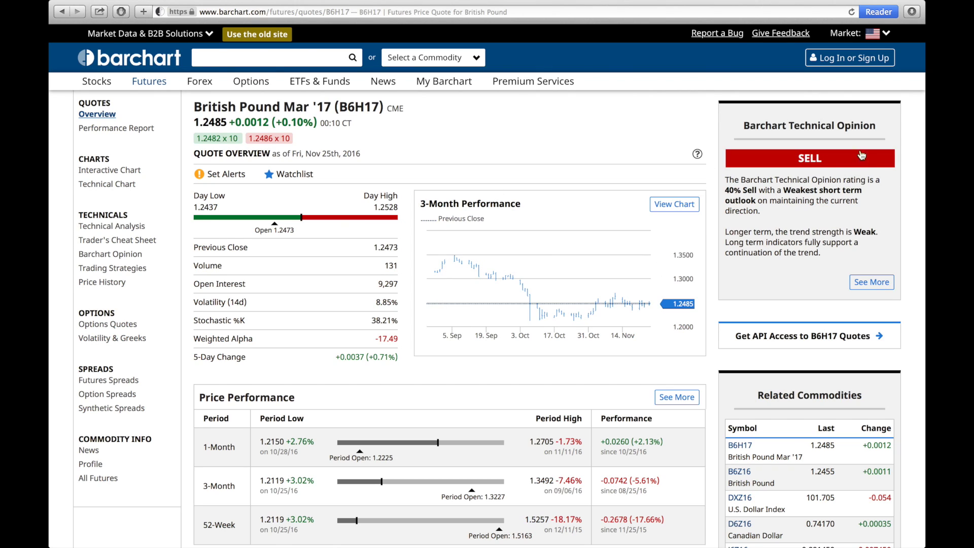
click(99, 185)
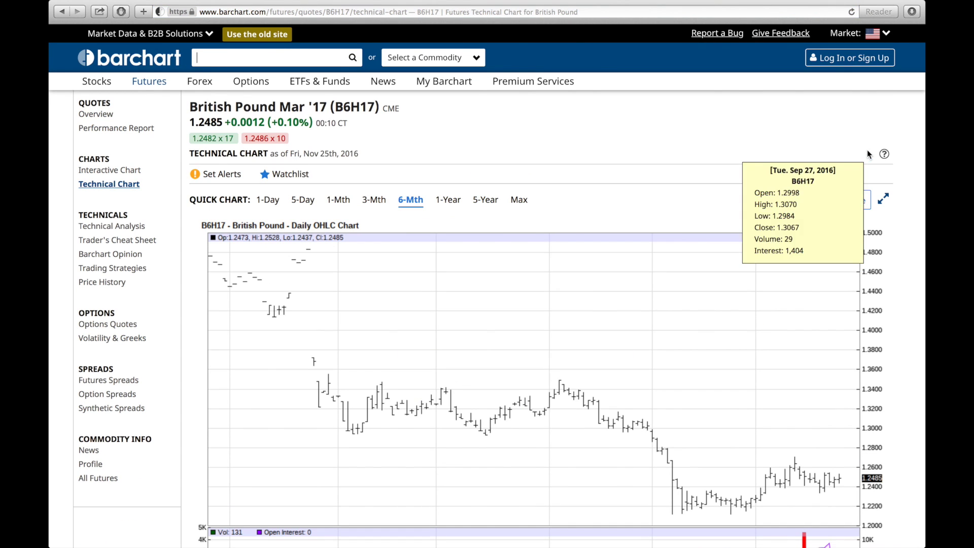
Step: Log in to the account and apply the saved Ram1 template to the British Pound chart
click(850, 57)
click(460, 137)
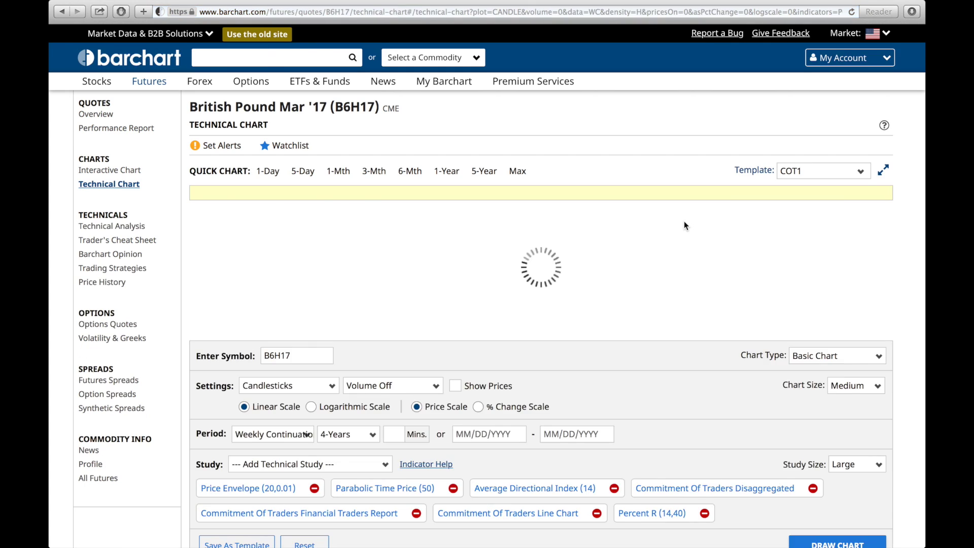
click(862, 200)
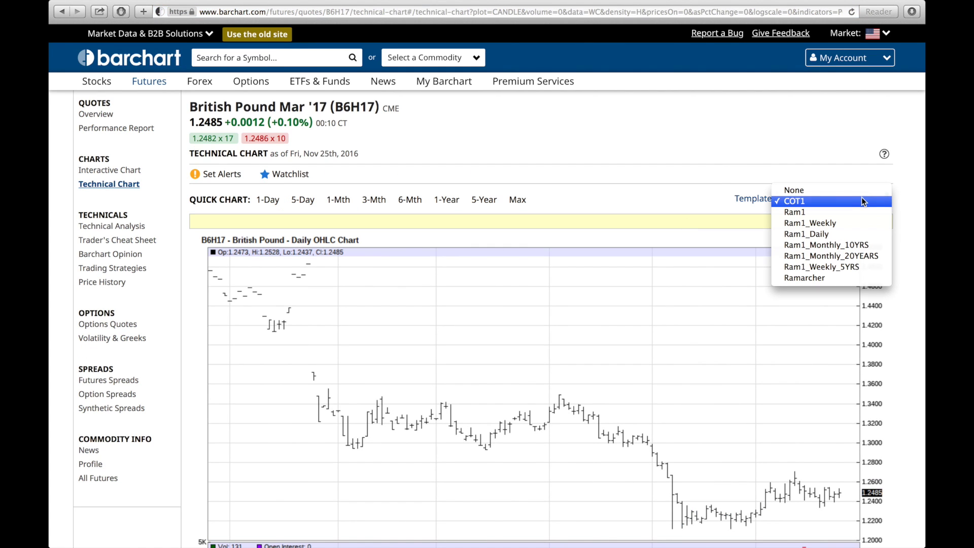
click(856, 211)
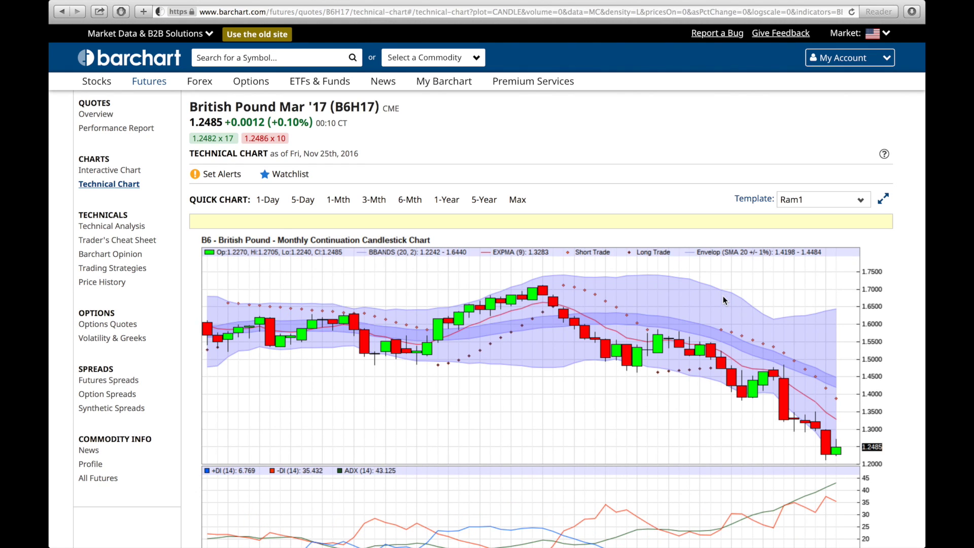
Step: Examine the British Pound monthly candlestick chart and its ADX, ADXMOD, Commitment of Traders, DPO, RSIMOD and StochRSI studies
scroll(724, 298, down, 6)
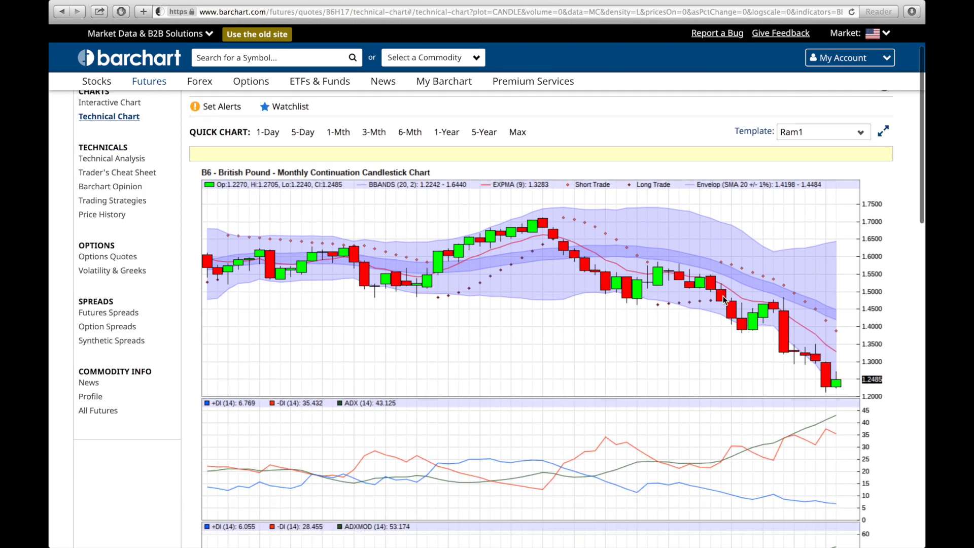
scroll(723, 299, up, 3)
scroll(723, 298, down, 7)
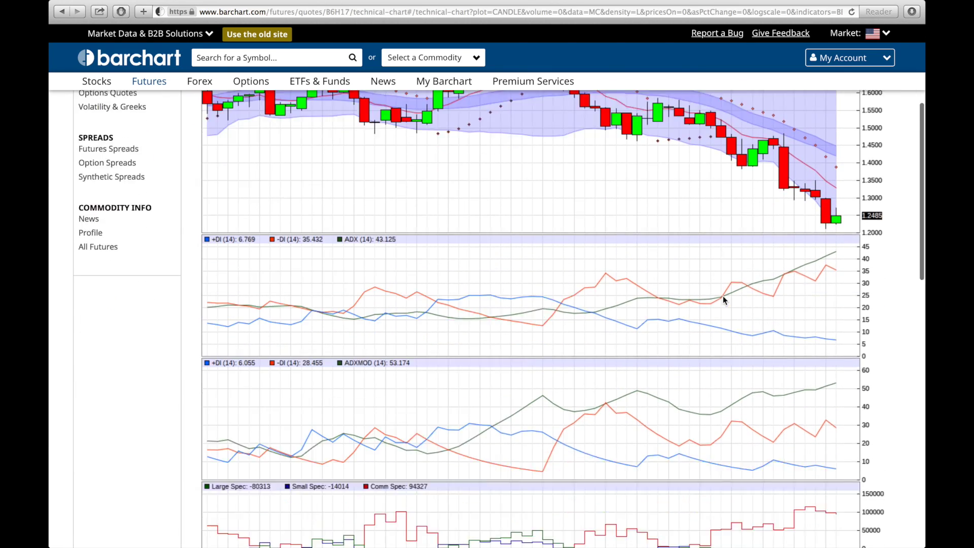
scroll(722, 299, down, 3)
scroll(723, 299, up, 5)
scroll(724, 300, down, 3)
scroll(722, 297, down, 2)
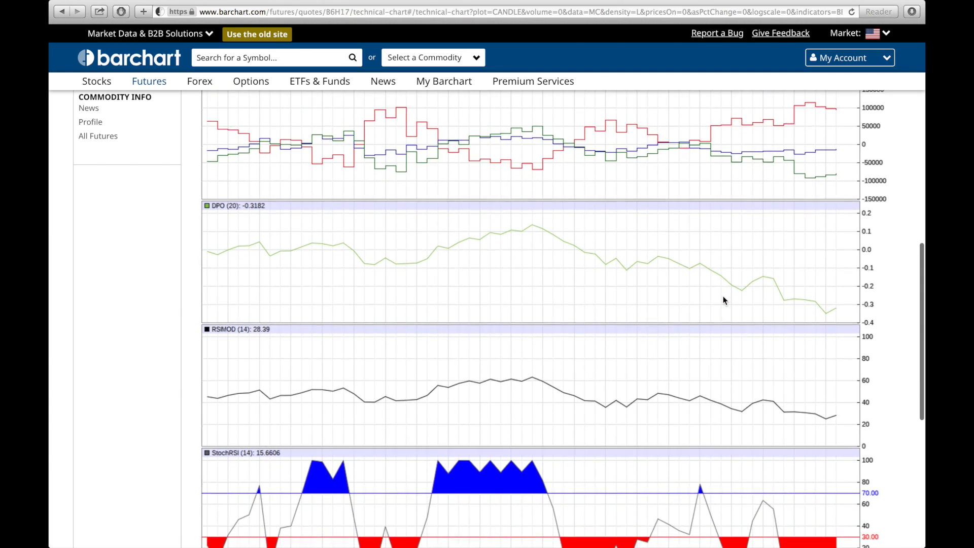
scroll(723, 297, up, 4)
scroll(724, 299, up, 2)
scroll(724, 299, down, 5)
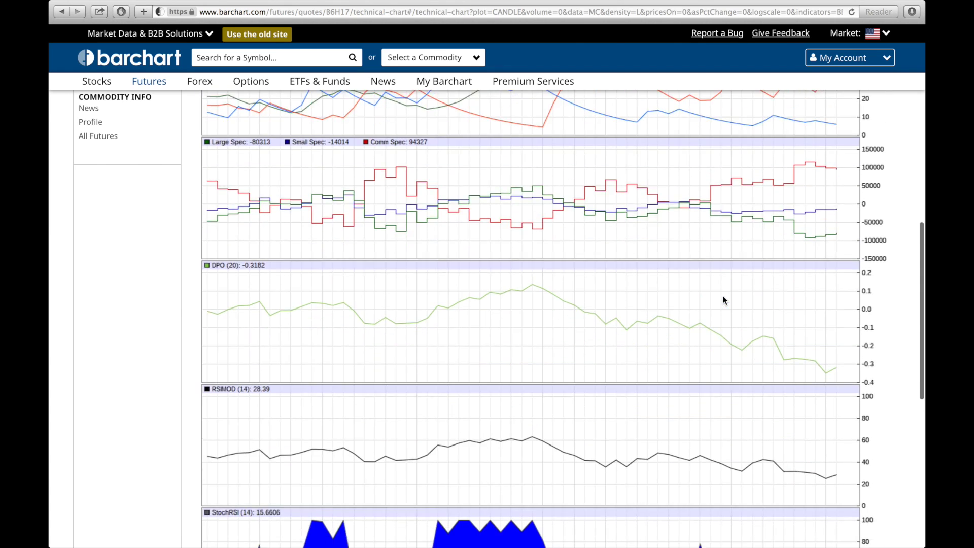
scroll(724, 299, up, 5)
scroll(723, 299, up, 1)
scroll(724, 299, down, 2)
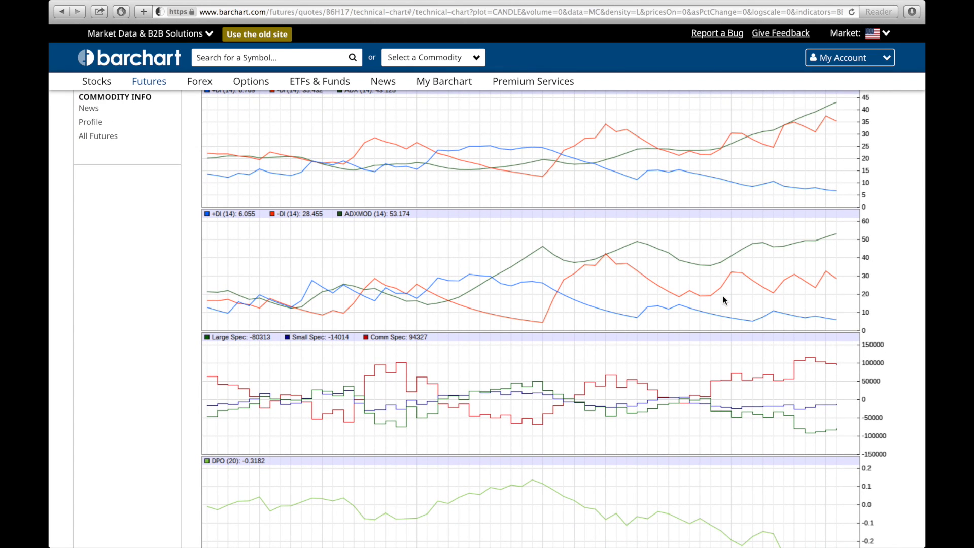
scroll(723, 299, up, 3)
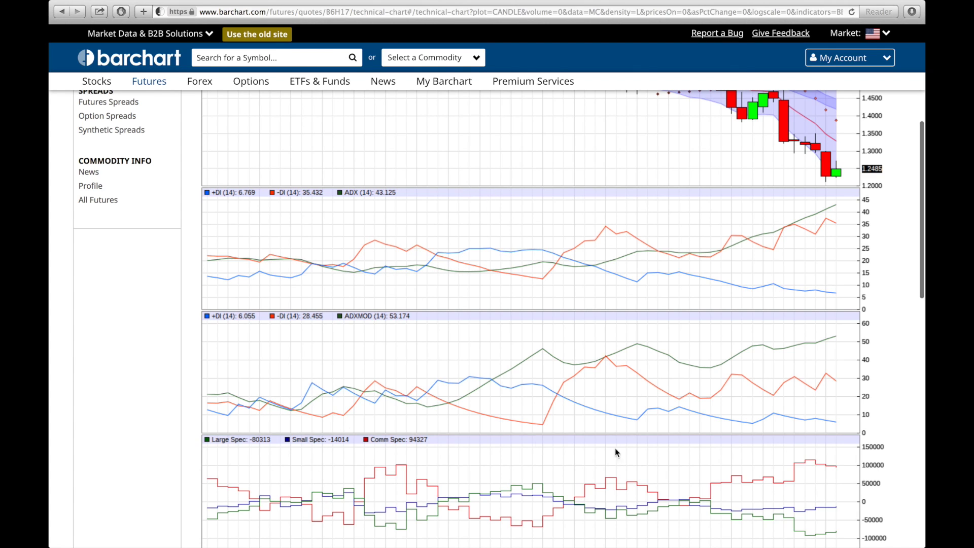
scroll(732, 110, up, 2)
scroll(732, 107, up, 1)
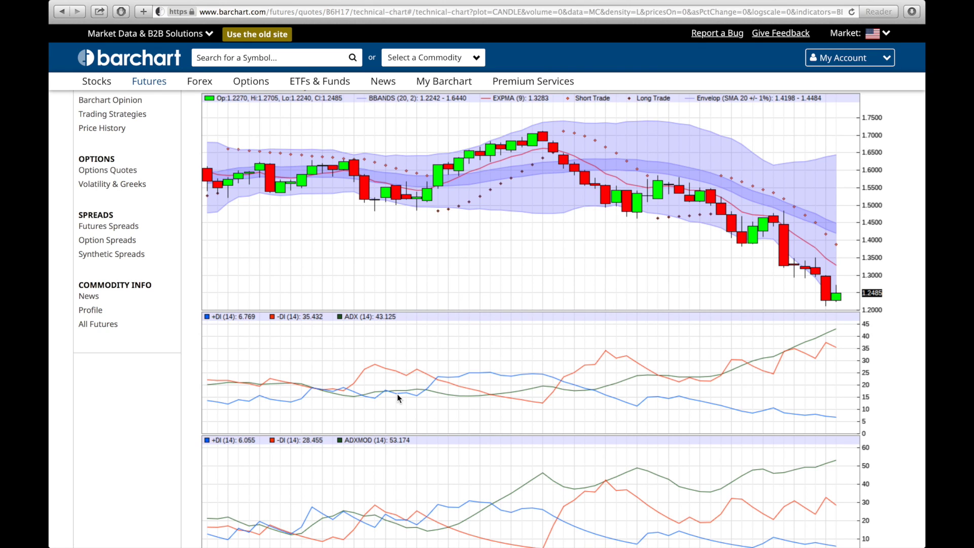
scroll(398, 394, down, 2)
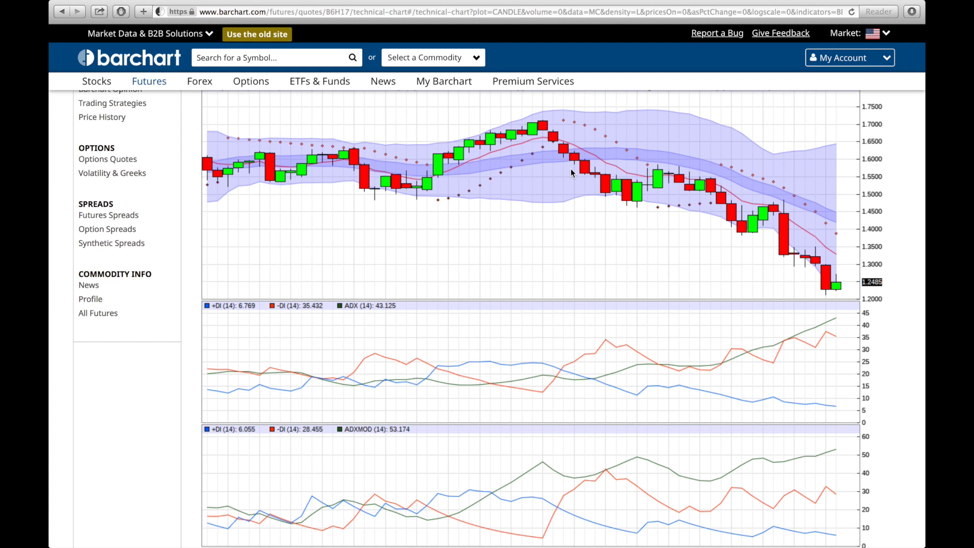
Step: Compare the large, small and commercial trader lines of the Commitment of Traders study with the British Pound price candles
scroll(572, 171, down, 8)
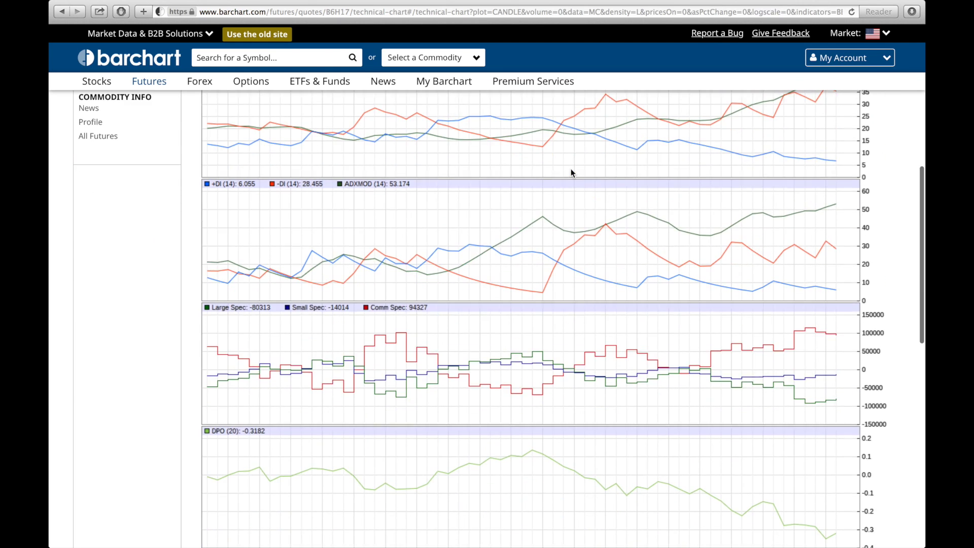
scroll(571, 173, down, 7)
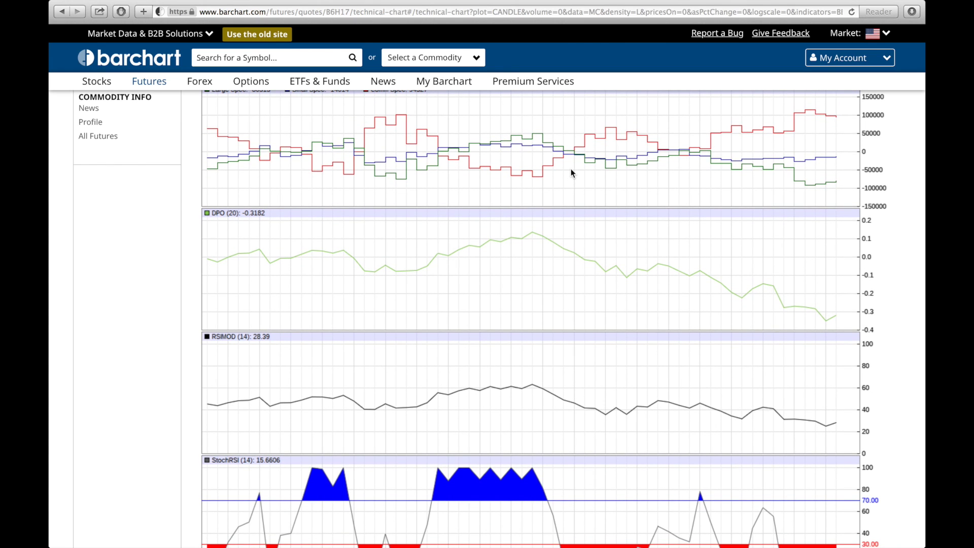
scroll(571, 172, up, 11)
scroll(570, 173, up, 1)
scroll(571, 172, down, 1)
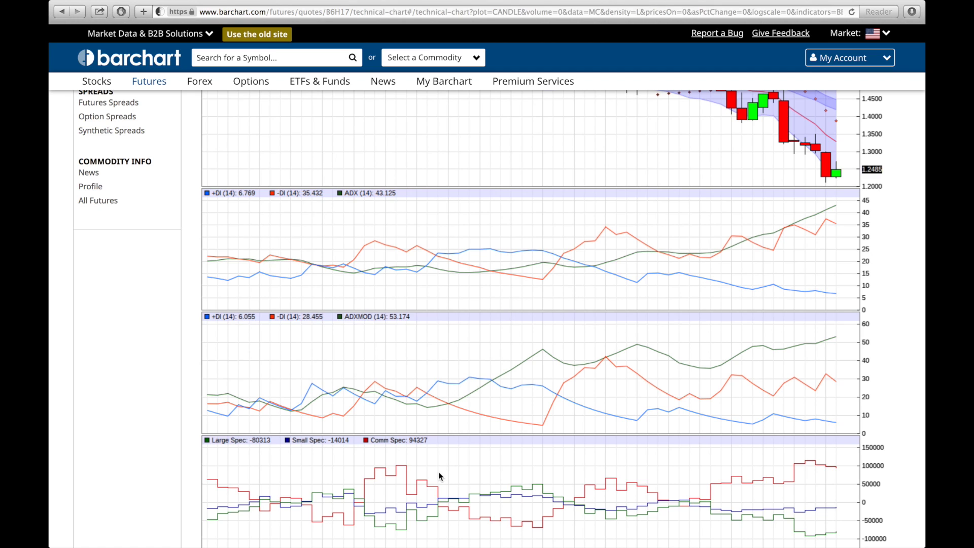
scroll(438, 471, down, 5)
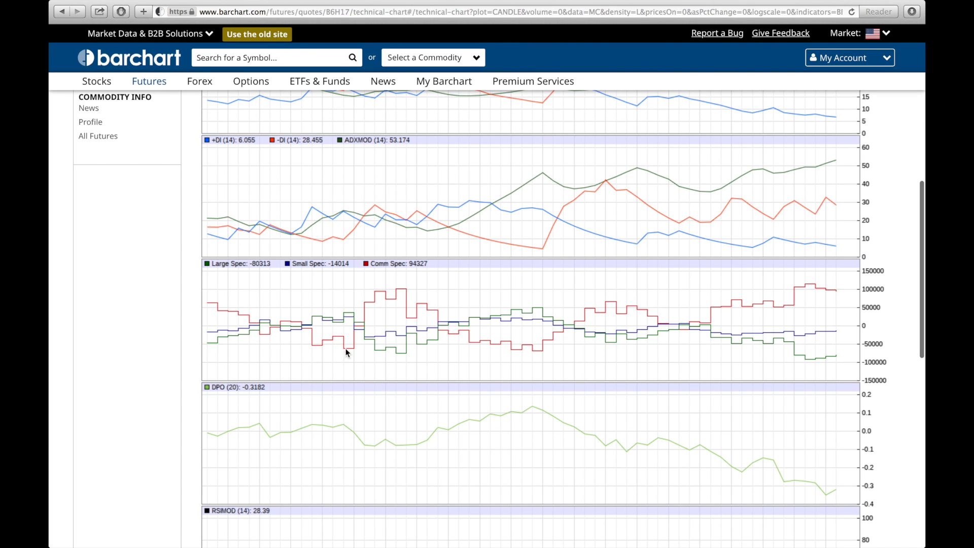
scroll(314, 192, up, 3)
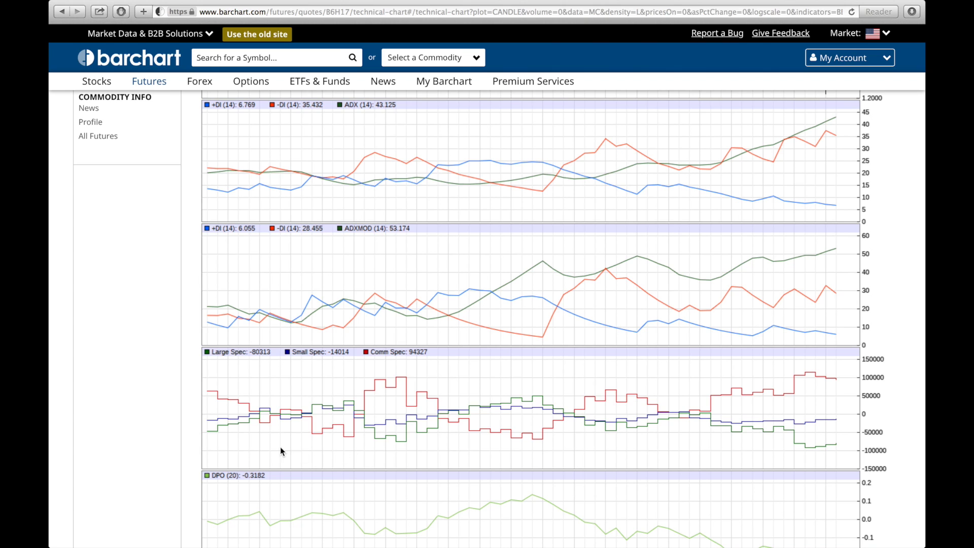
scroll(350, 442, up, 5)
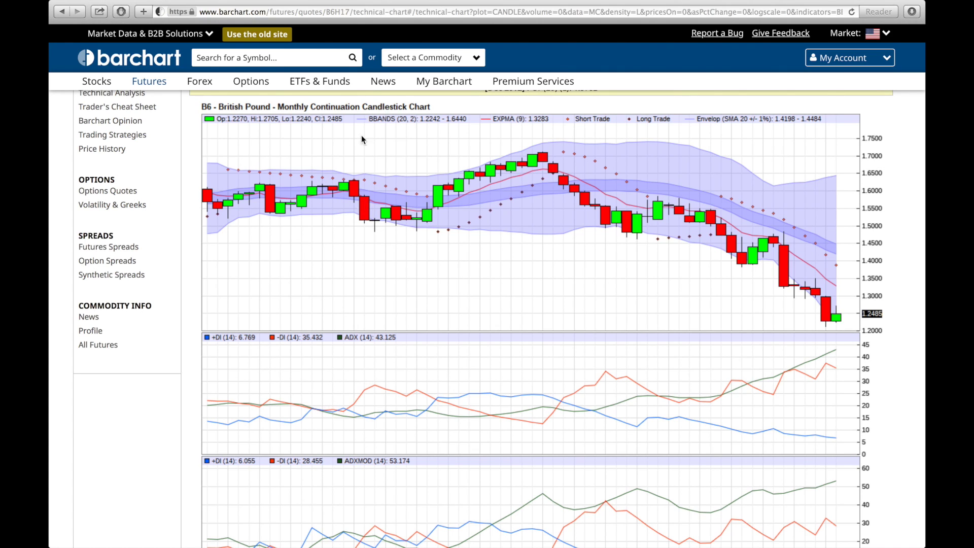
scroll(357, 413, down, 5)
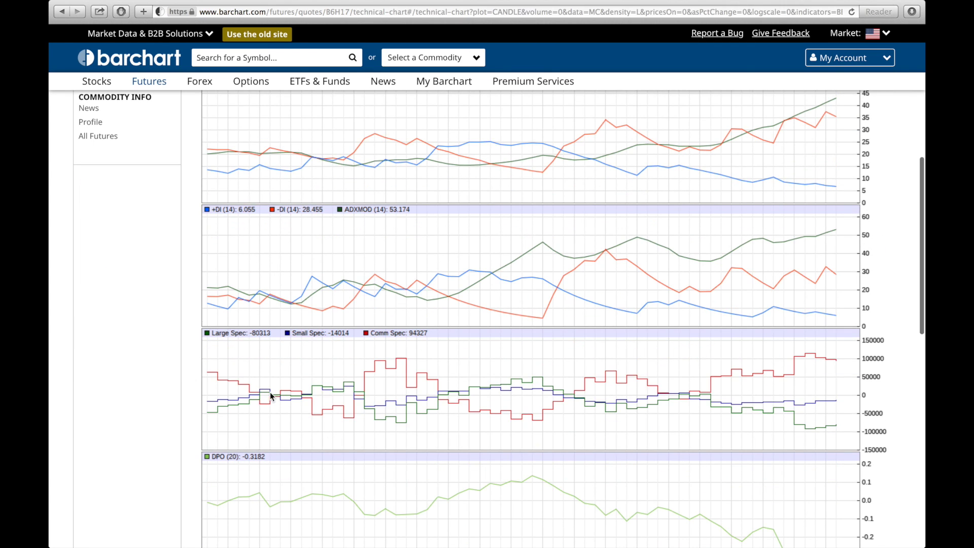
scroll(347, 413, up, 7)
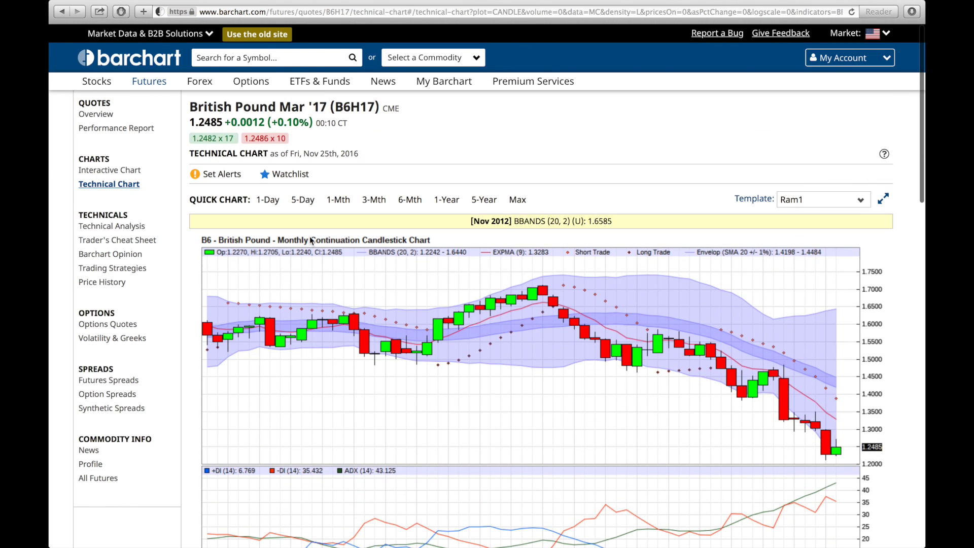
Step: Open the technical chart of the Gasoline RBOB Jan '17 contract from the Energies futures group
mouse_move(145, 83)
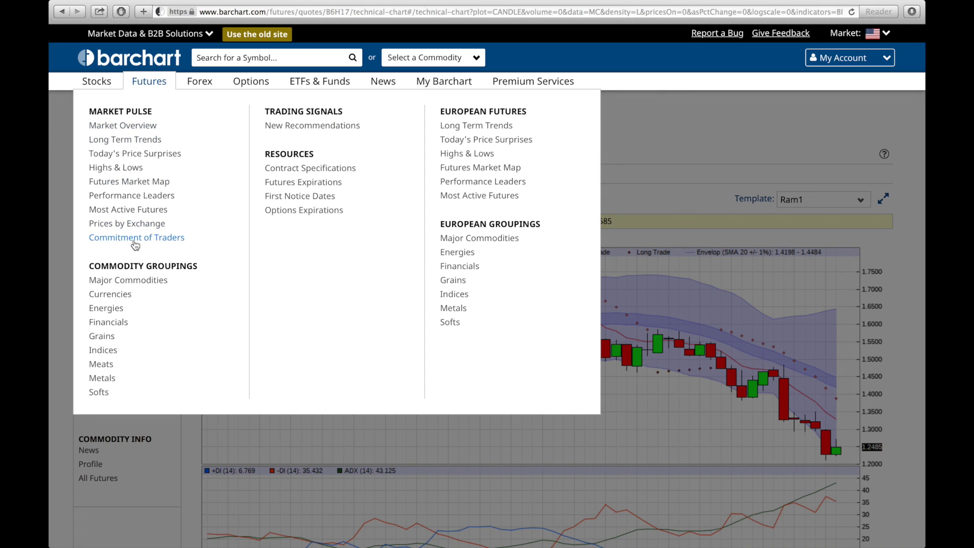
click(115, 308)
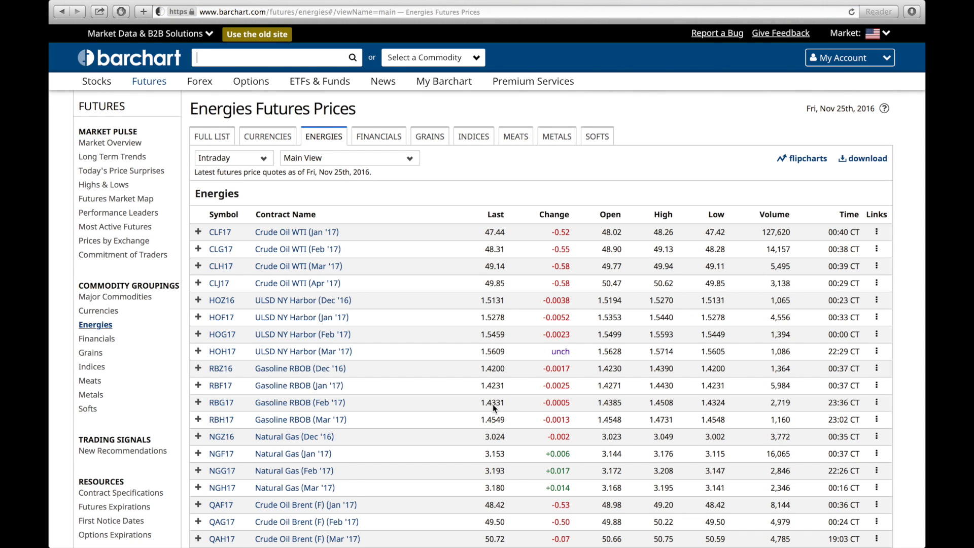
scroll(493, 404, down, 3)
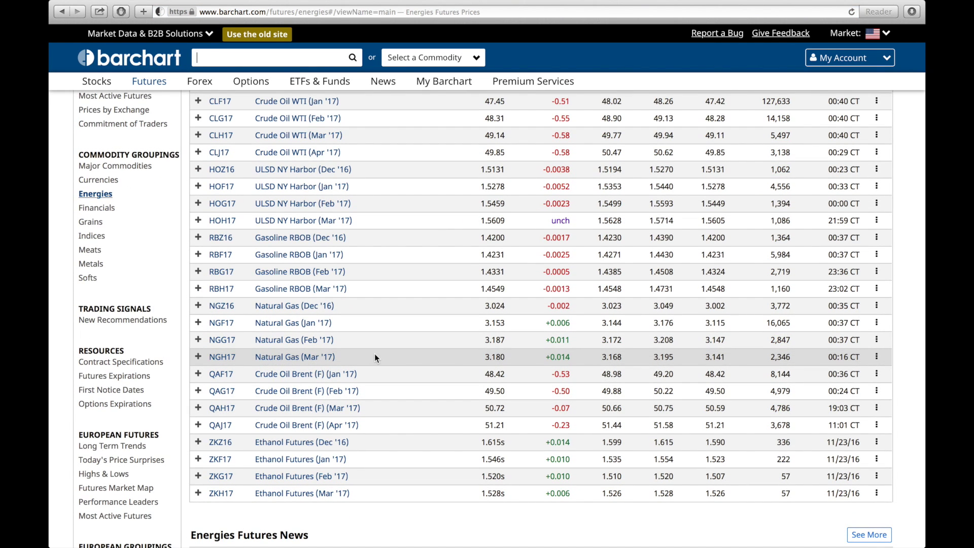
click(313, 257)
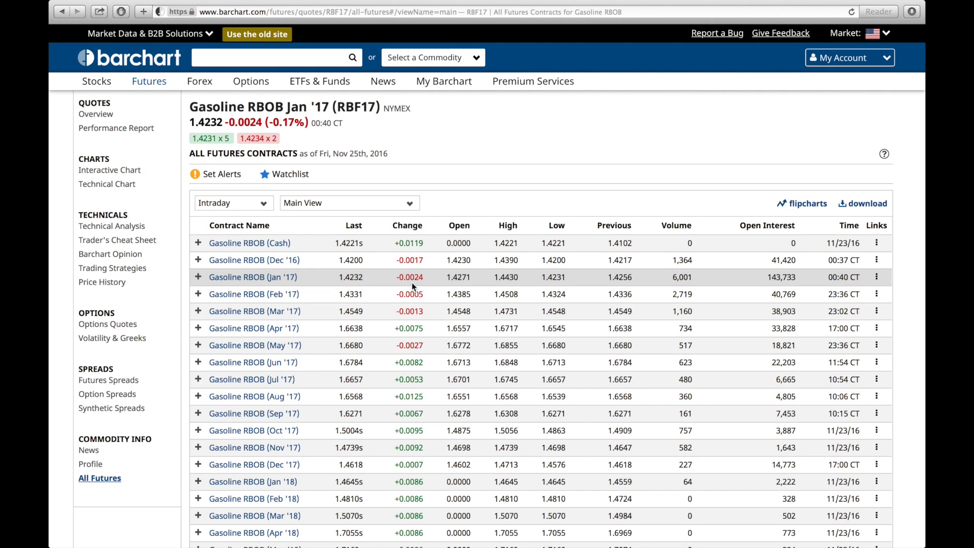
click(254, 277)
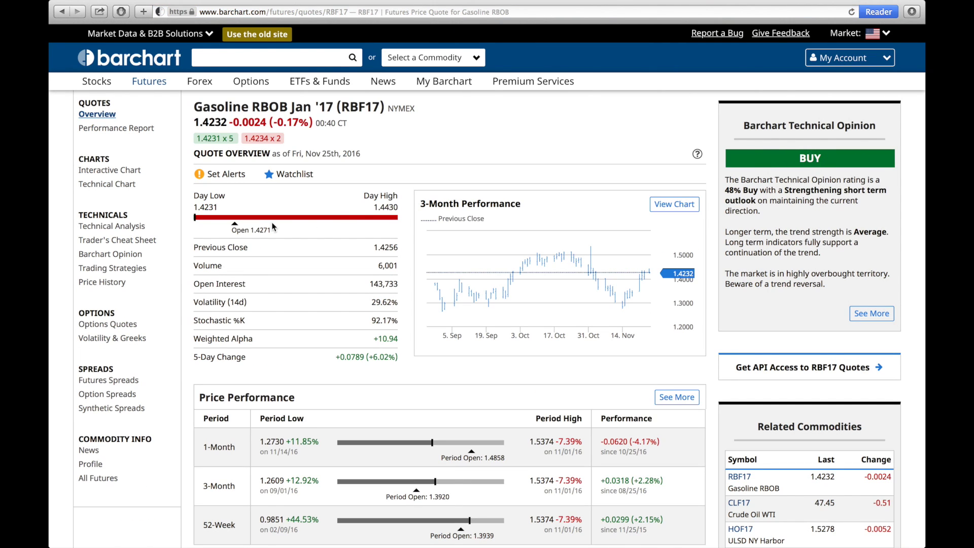
click(111, 184)
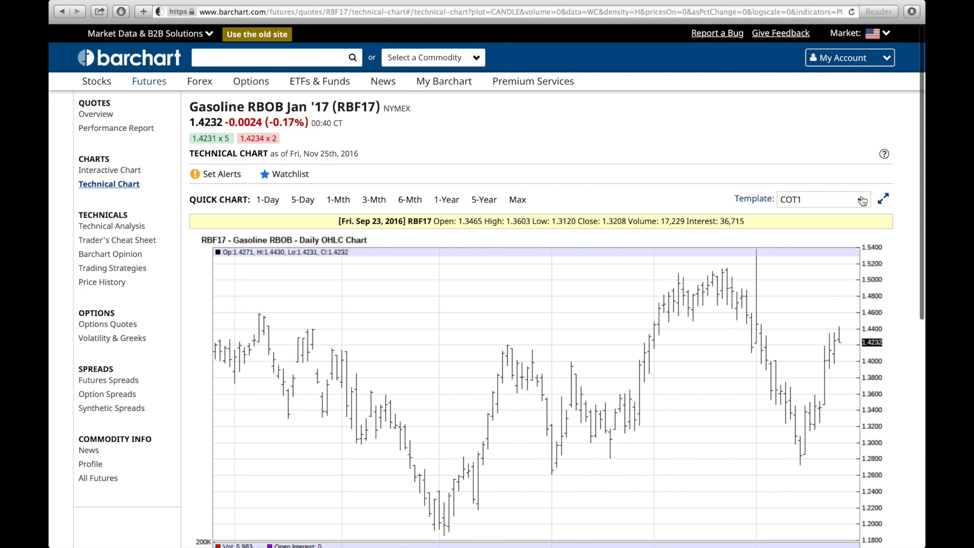
Step: Apply the Ram1 template to the Gasoline RBOB chart and review its indicator studies and chart settings
click(862, 200)
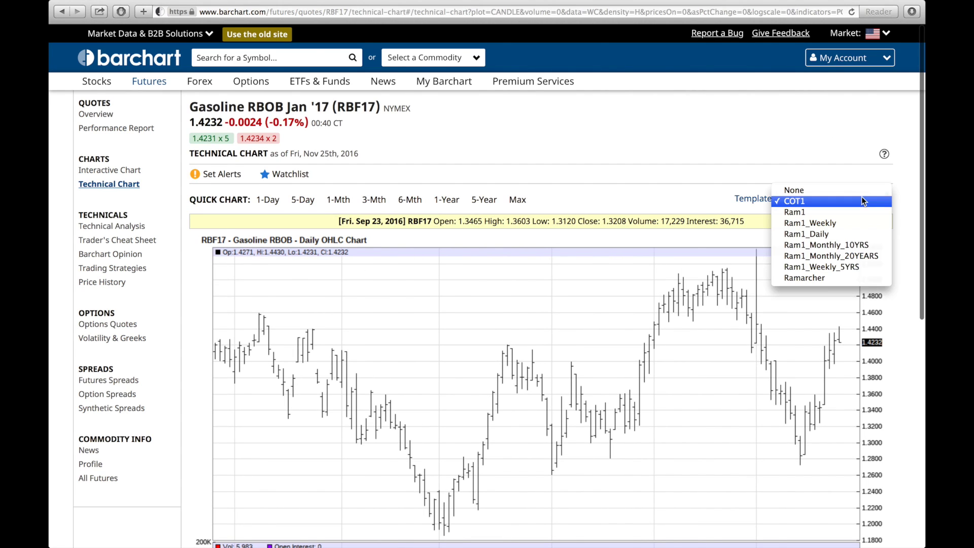
click(858, 213)
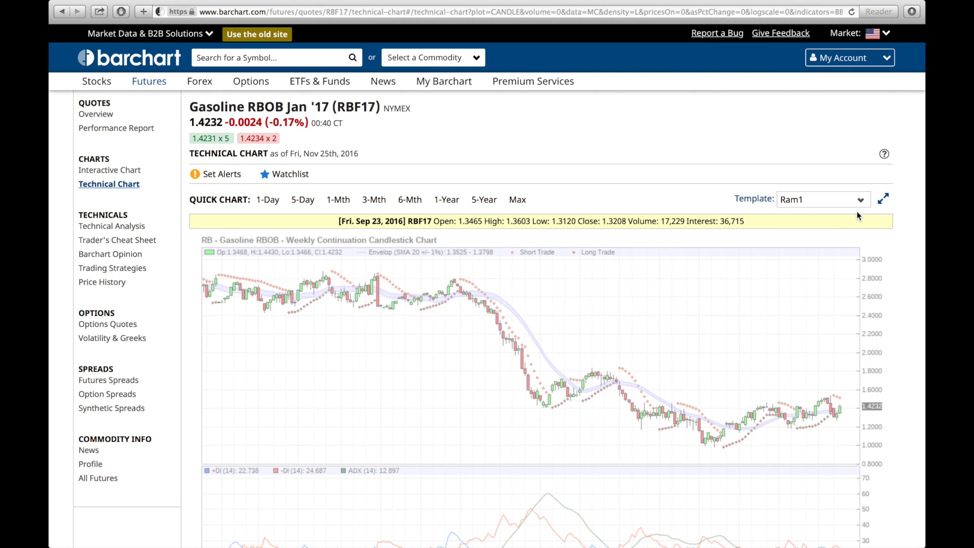
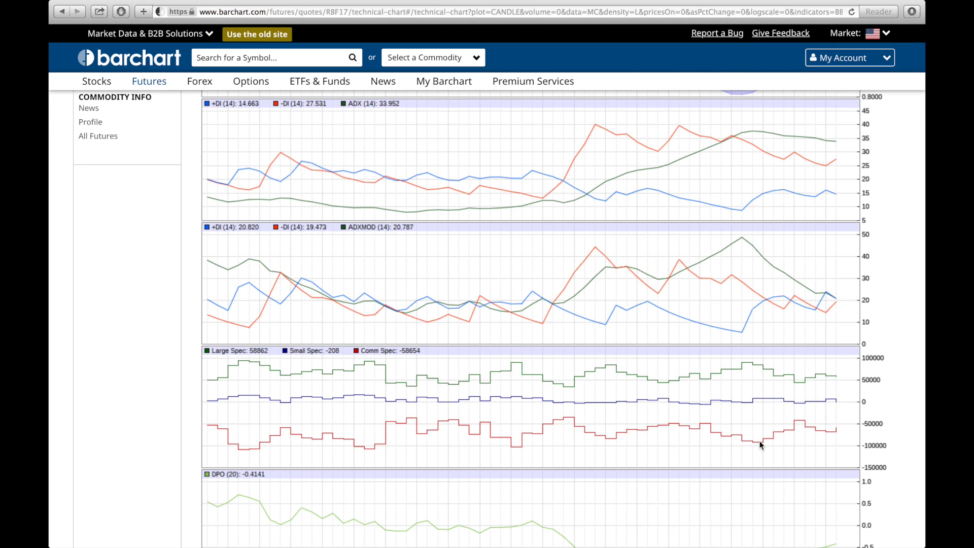
scroll(759, 445, down, 15)
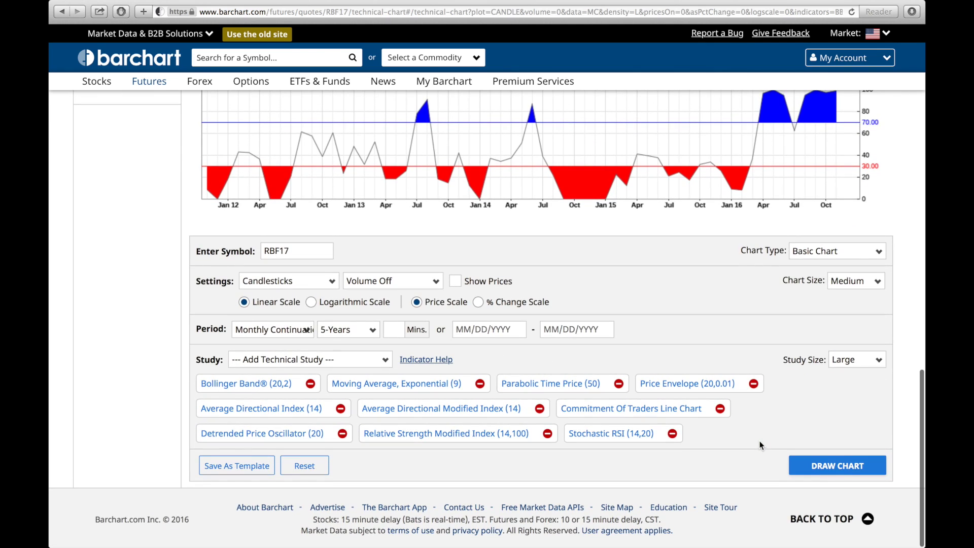
Step: Redraw the Gasoline RBOB monthly continuation chart over a 15-Years period
click(370, 330)
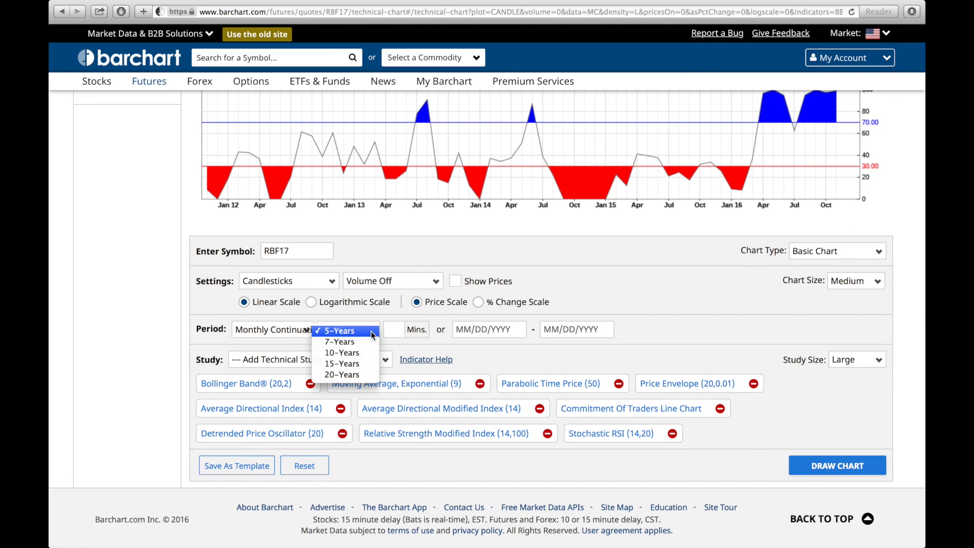
click(370, 364)
click(821, 467)
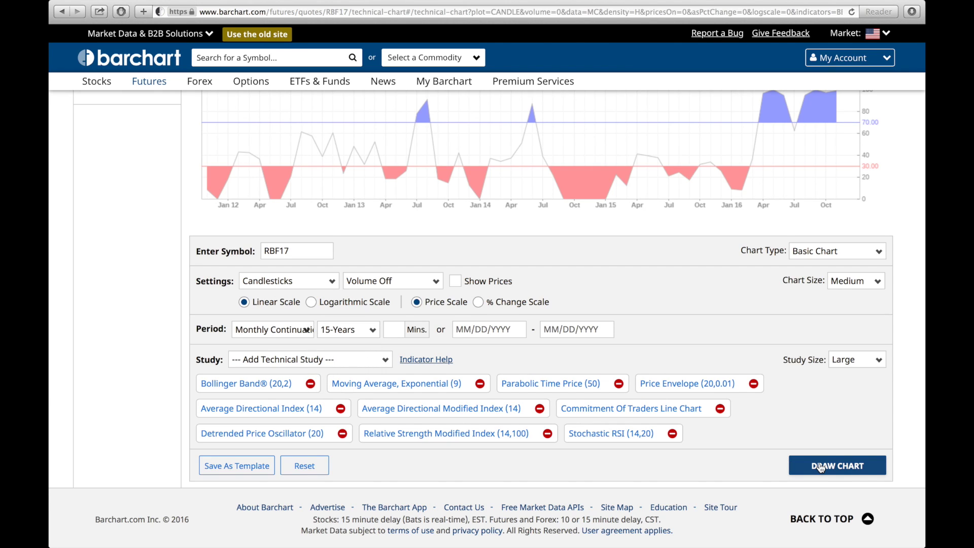
Step: Examine the 15-year Gasoline RBOB price candles together with the Commitment of Traders, DPO, RSIMOD and StochRSI studies
scroll(819, 462, down, 5)
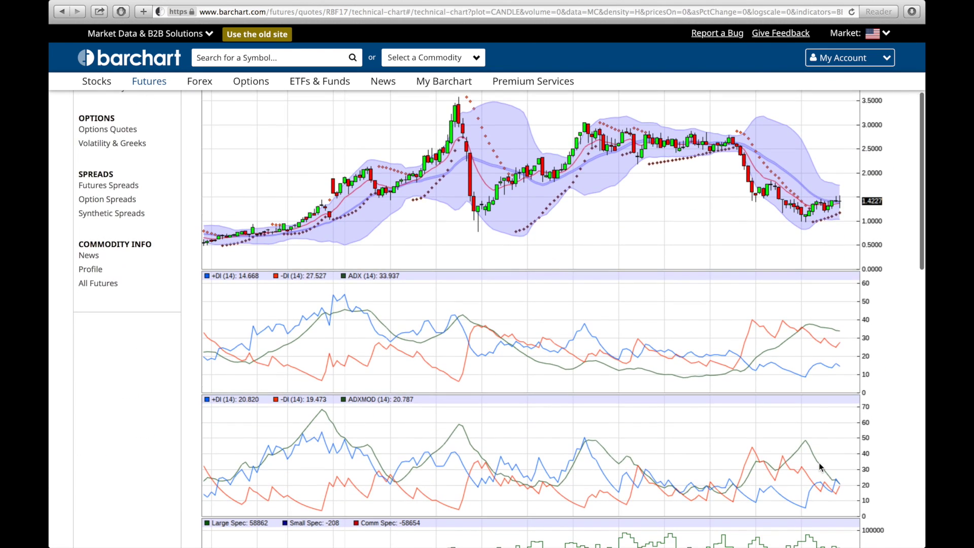
scroll(820, 466, down, 5)
scroll(819, 466, up, 3)
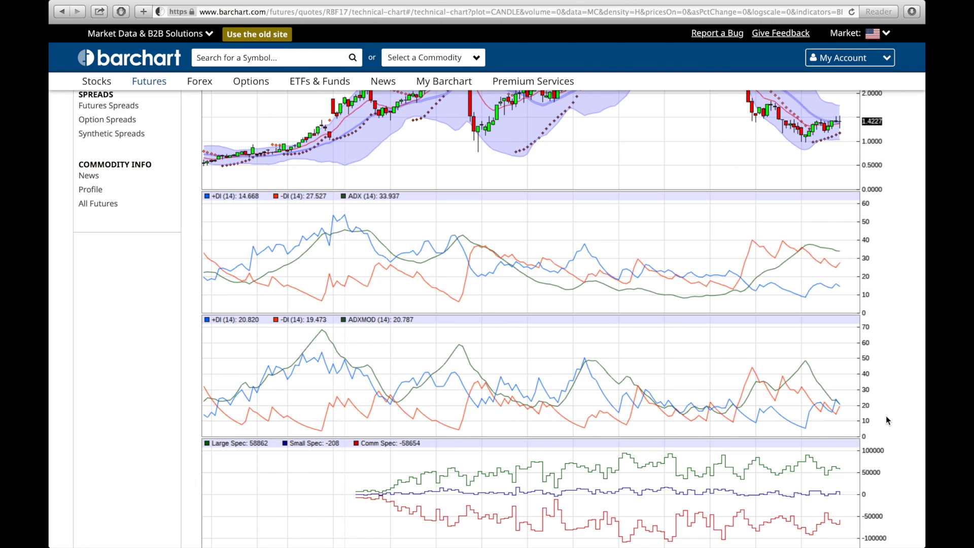
scroll(852, 360, down, 10)
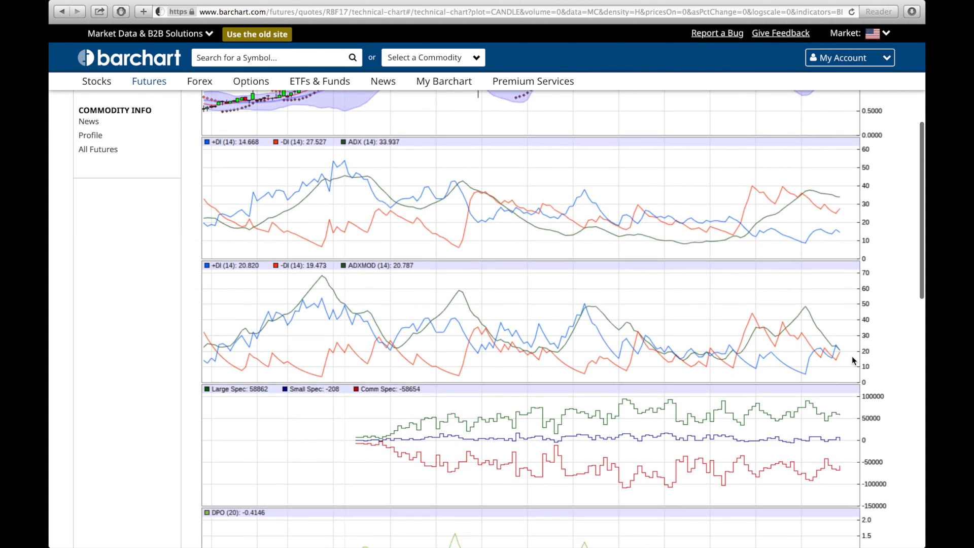
scroll(851, 356, down, 5)
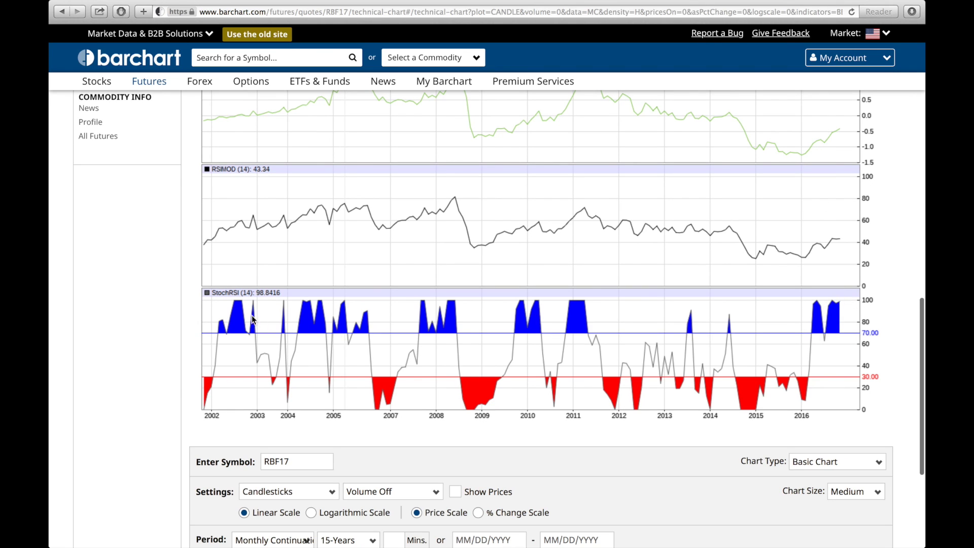
scroll(219, 185, up, 2)
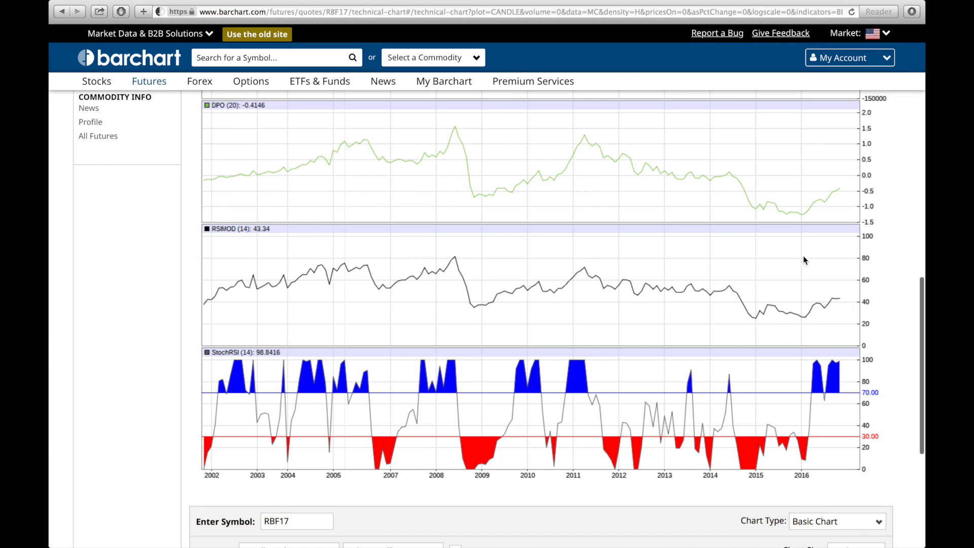
scroll(818, 190, up, 9)
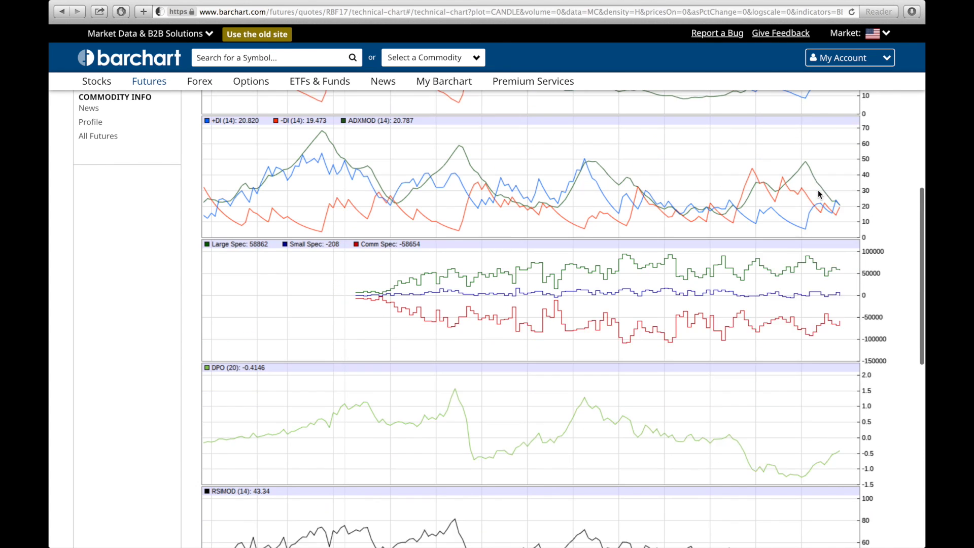
scroll(721, 373, up, 12)
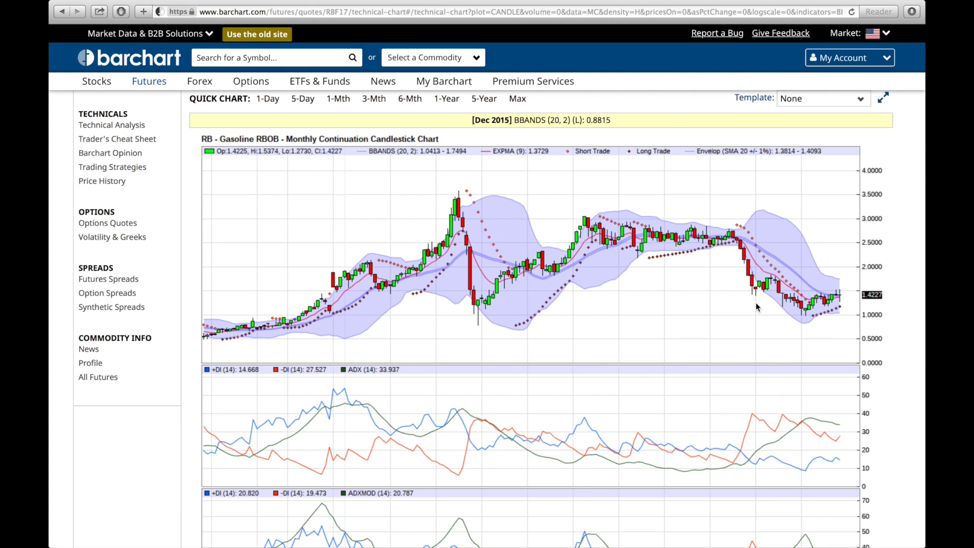
Step: Review the recent readings of the Gasoline RBOB studies in order, from ADX and ADXMOD through Commitment of Traders to StochRSI
scroll(755, 304, down, 3)
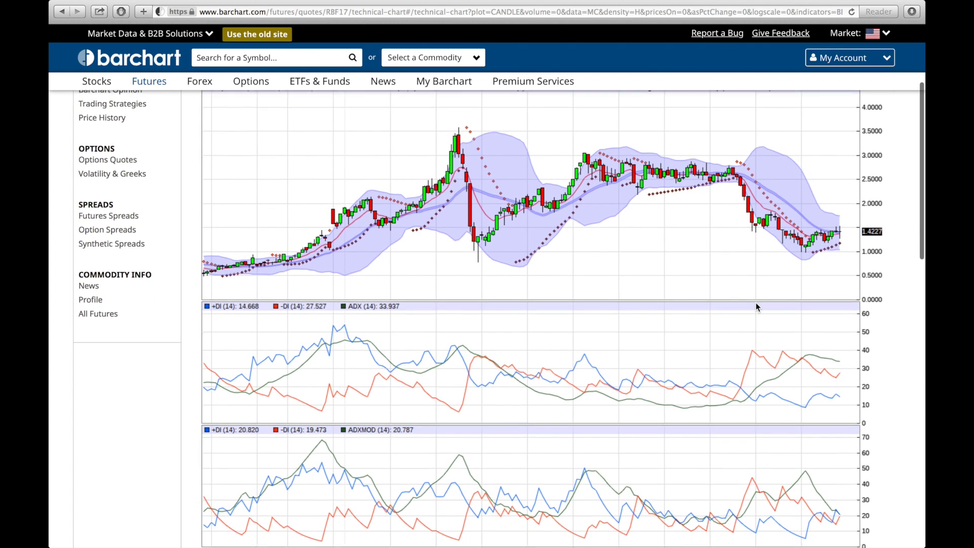
scroll(756, 306, down, 1)
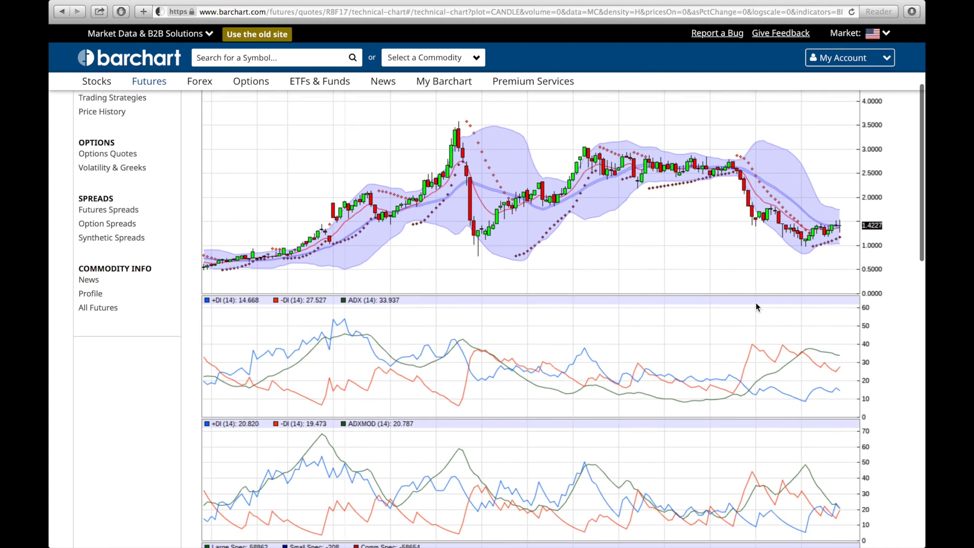
scroll(756, 306, down, 1)
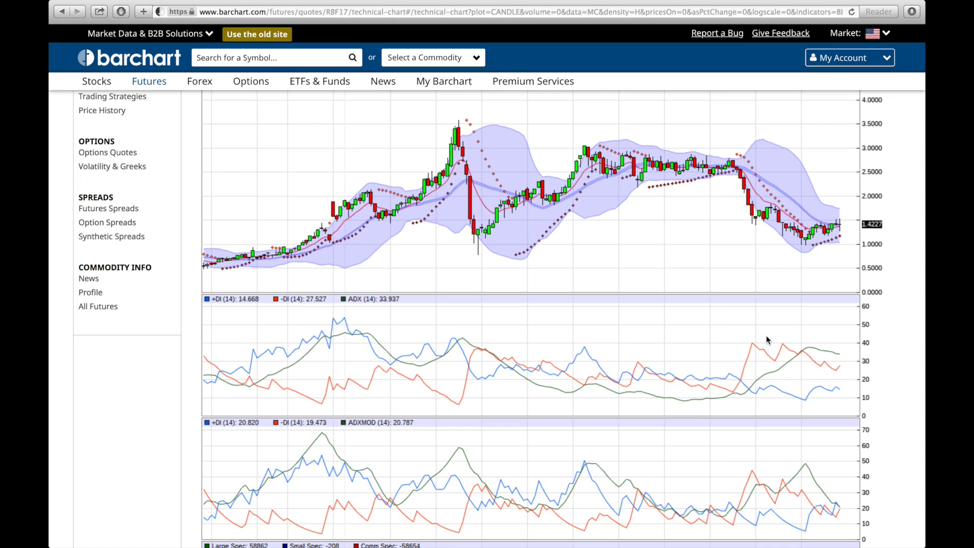
scroll(767, 340, down, 3)
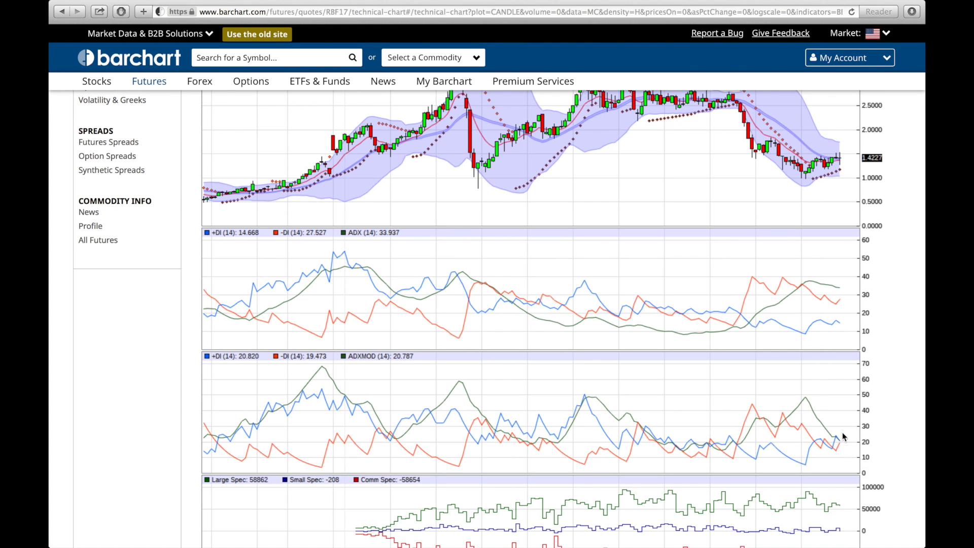
scroll(843, 434, down, 5)
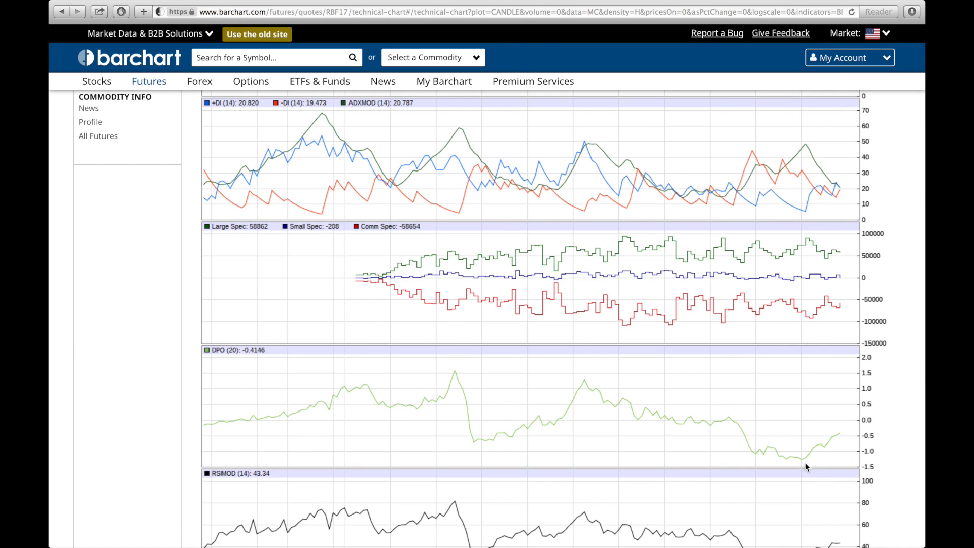
scroll(857, 440, down, 4)
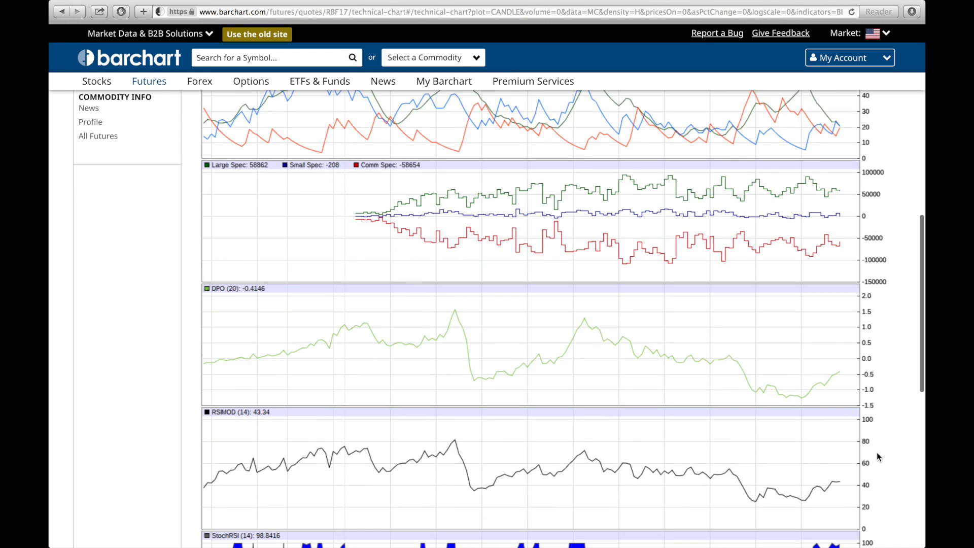
scroll(827, 392, down, 5)
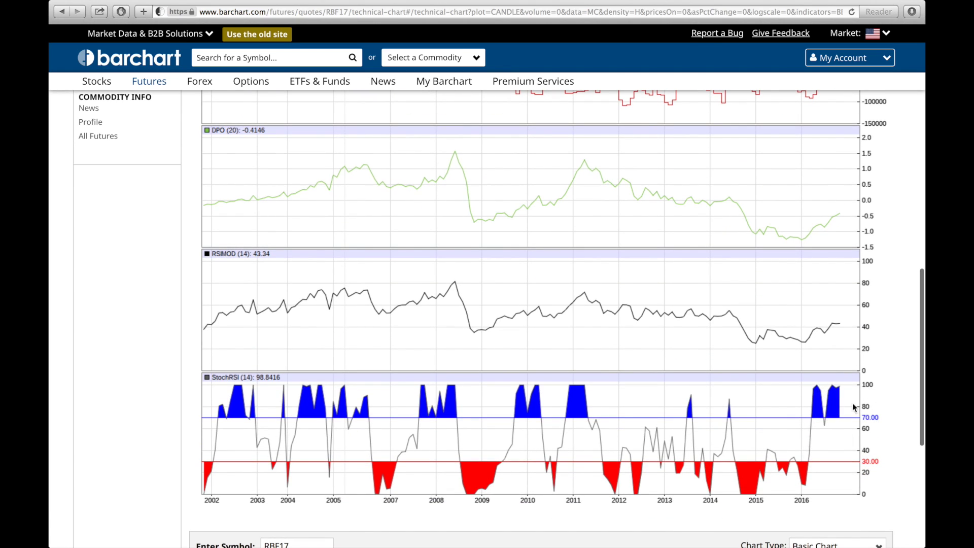
Step: Inspect the latest Gasoline RBOB monthly candles against the Bollinger Bands, exponential moving average and parabolic dots
scroll(863, 390, up, 15)
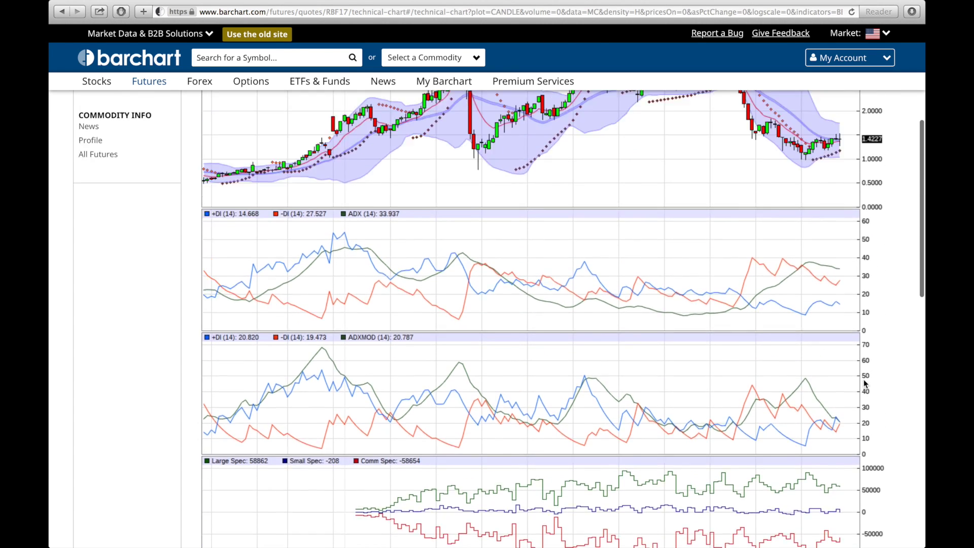
scroll(865, 384, up, 3)
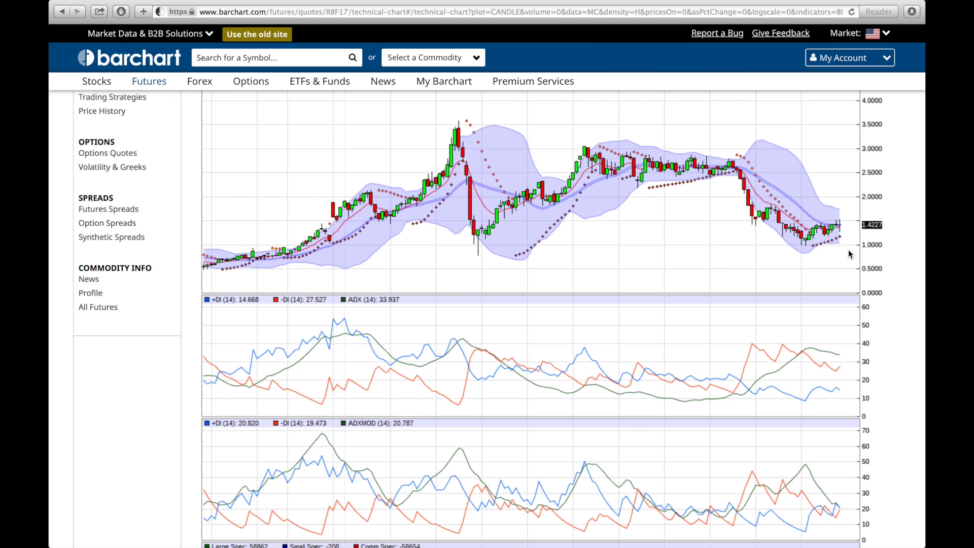
scroll(848, 253, up, 5)
scroll(849, 254, down, 4)
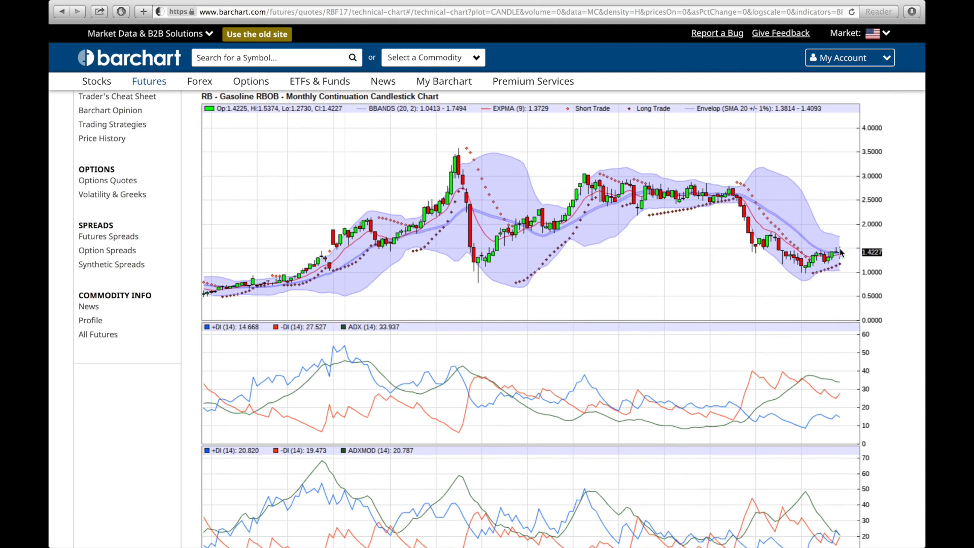
scroll(832, 248, up, 4)
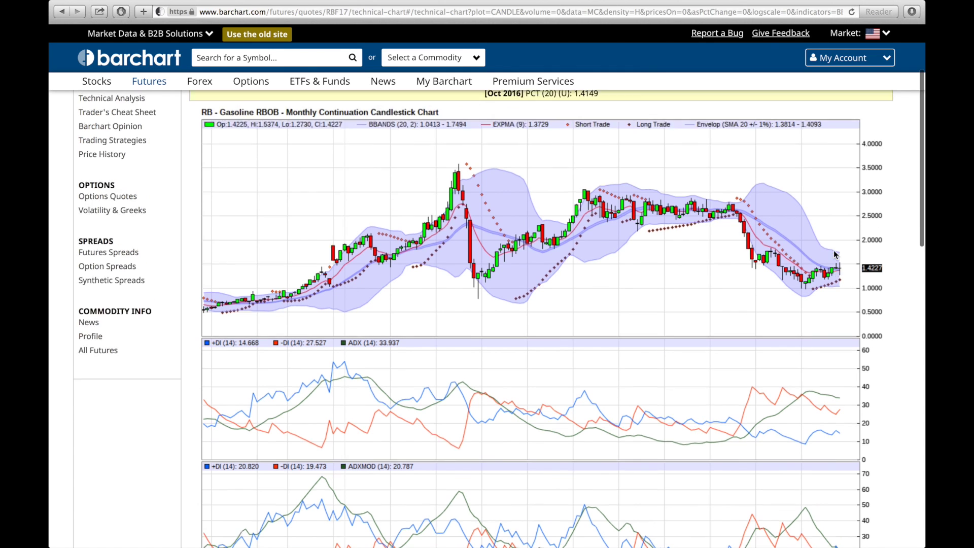
scroll(833, 250, down, 4)
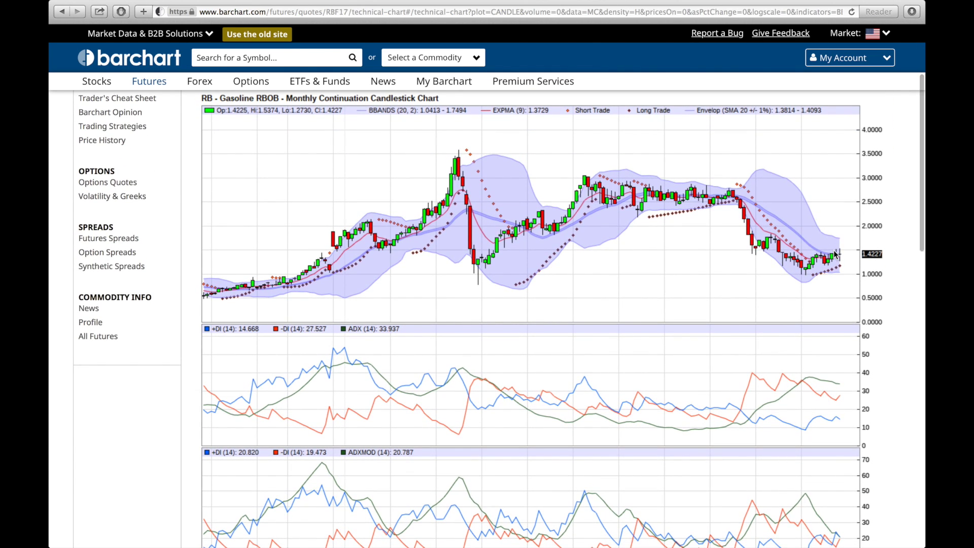